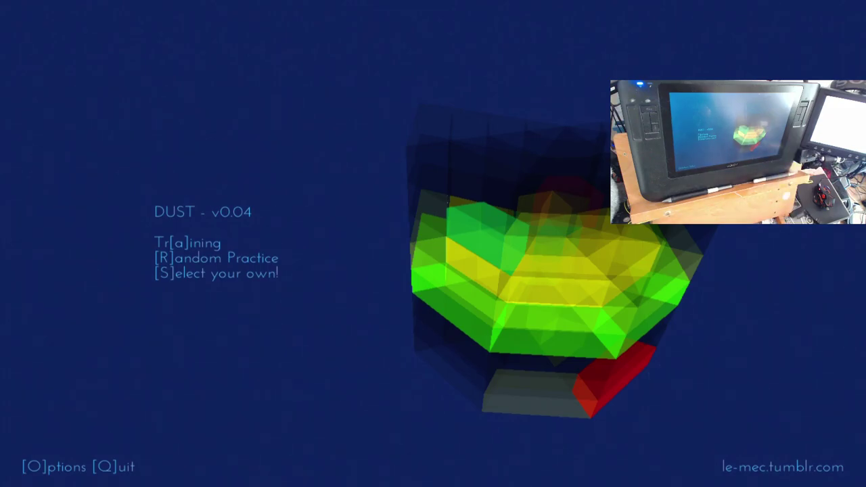
Start Random Practice in Easy mode with all guides, trace the presented ellipses, and return to the main menu
{"action": "key", "text": "r"}
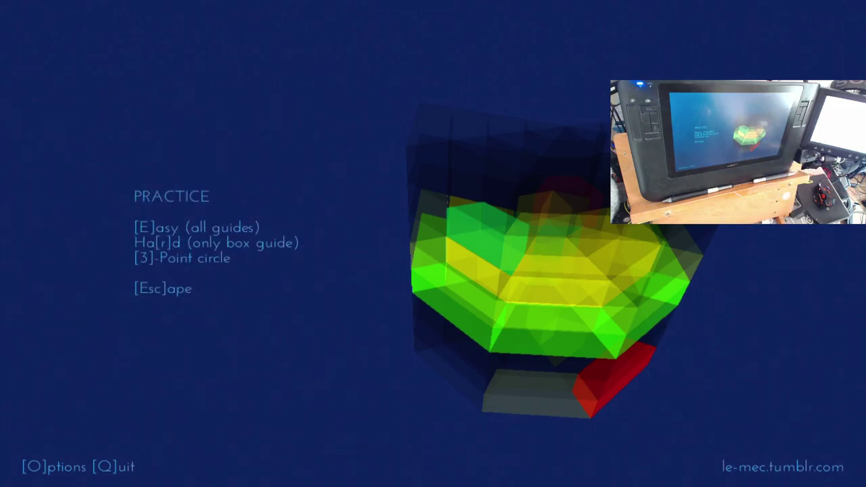
{"action": "key", "text": "e"}
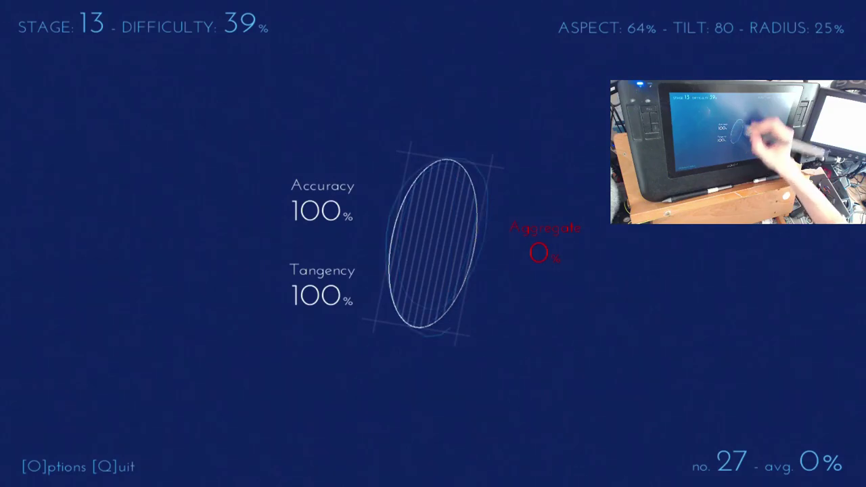
{"action": "mouse_move", "coordinate": [398, 213]}
{"action": "left_mouse_down"}
{"action": "mouse_move", "coordinate": [391, 241]}
{"action": "mouse_move", "coordinate": [417, 330]}
{"action": "mouse_move", "coordinate": [393, 291]}
{"action": "mouse_move", "coordinate": [472, 249]}
{"action": "left_mouse_up"}
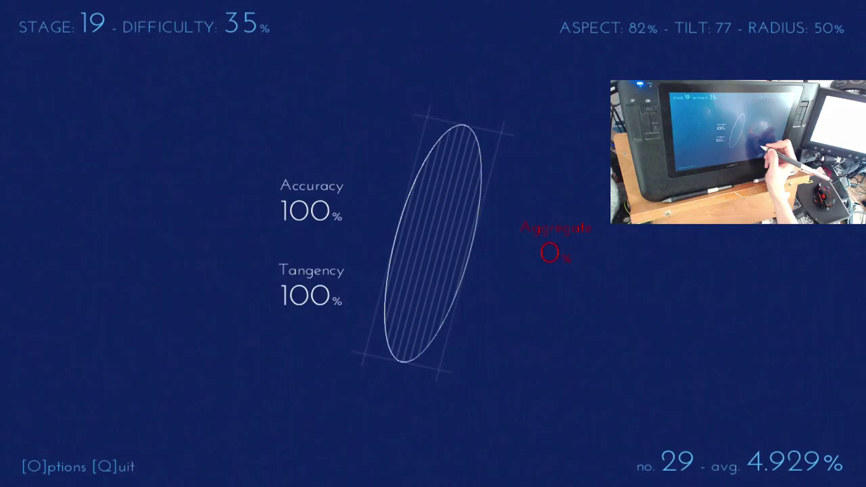
{"action": "left_click_drag", "start_coordinate": [403, 198], "coordinate": [402, 160]}
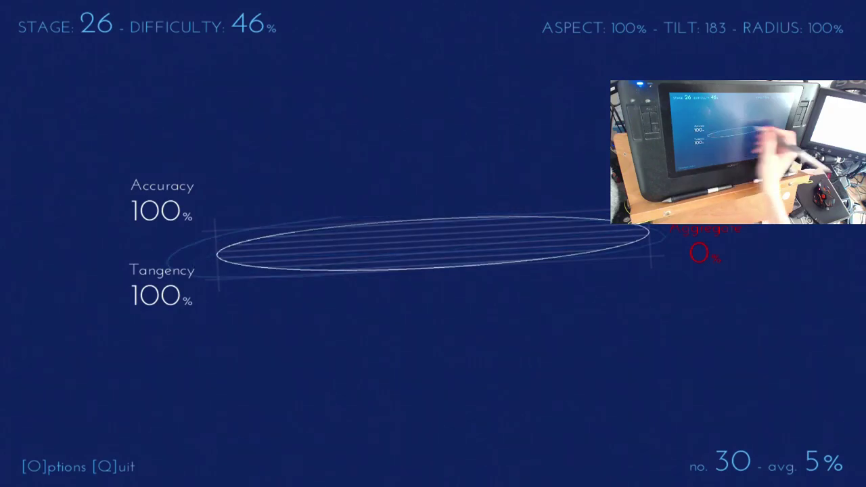
{"action": "mouse_move", "coordinate": [330, 221]}
{"action": "left_mouse_down"}
{"action": "mouse_move", "coordinate": [342, 264]}
{"action": "mouse_move", "coordinate": [561, 270]}
{"action": "mouse_move", "coordinate": [642, 229]}
{"action": "mouse_move", "coordinate": [493, 270]}
{"action": "mouse_move", "coordinate": [457, 266]}
{"action": "left_mouse_up"}
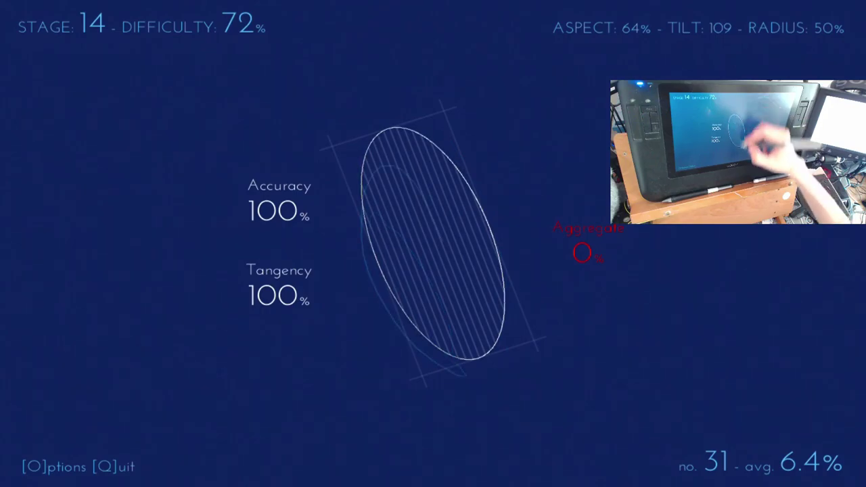
{"action": "mouse_move", "coordinate": [408, 133]}
{"action": "left_mouse_down"}
{"action": "mouse_move", "coordinate": [494, 237]}
{"action": "mouse_move", "coordinate": [406, 129]}
{"action": "mouse_move", "coordinate": [368, 246]}
{"action": "mouse_move", "coordinate": [380, 281]}
{"action": "left_mouse_up"}
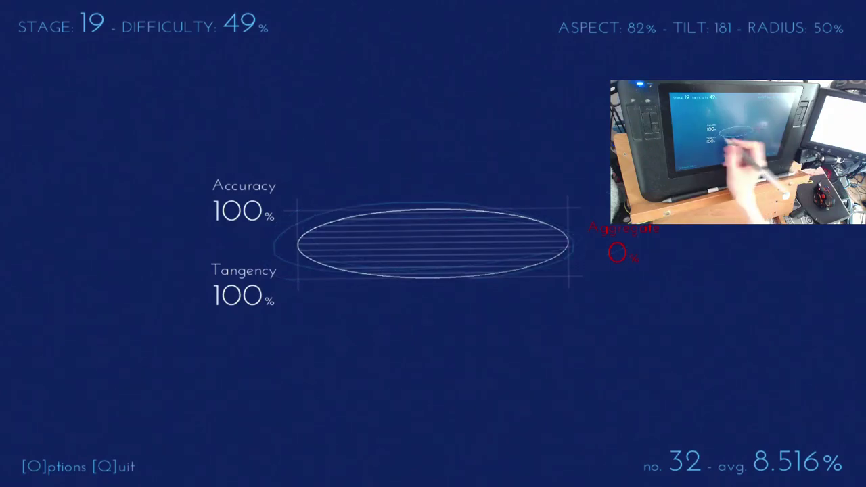
{"action": "mouse_move", "coordinate": [301, 243]}
{"action": "left_mouse_down"}
{"action": "mouse_move", "coordinate": [565, 238]}
{"action": "mouse_move", "coordinate": [318, 227]}
{"action": "mouse_move", "coordinate": [301, 247]}
{"action": "left_mouse_up"}
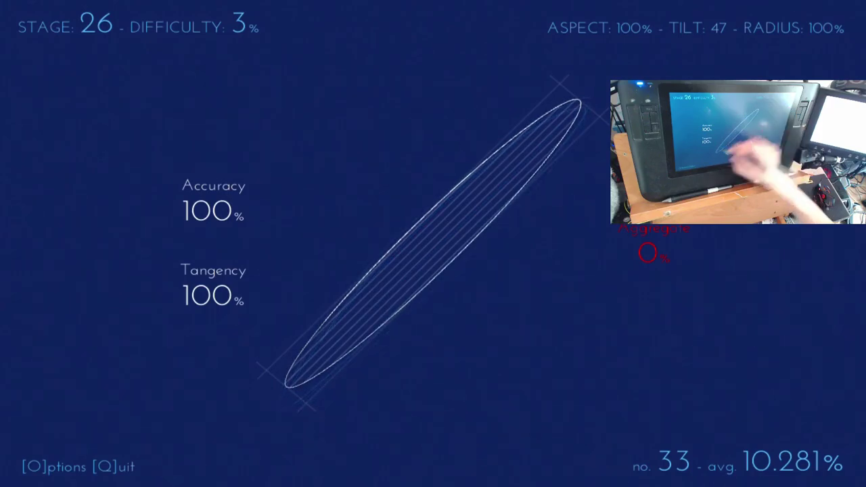
{"action": "mouse_move", "coordinate": [286, 384]}
{"action": "left_mouse_down"}
{"action": "mouse_move", "coordinate": [318, 338]}
{"action": "mouse_move", "coordinate": [573, 115]}
{"action": "mouse_move", "coordinate": [295, 361]}
{"action": "mouse_move", "coordinate": [417, 291]}
{"action": "left_mouse_up"}
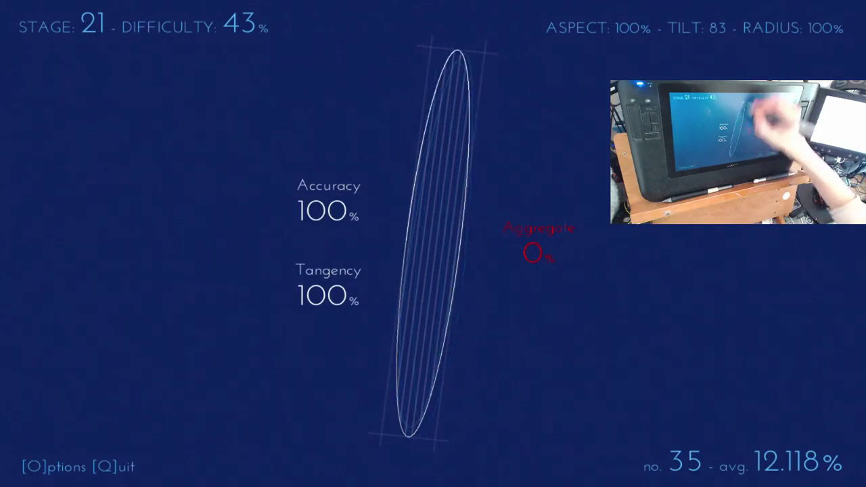
{"action": "mouse_move", "coordinate": [406, 236]}
{"action": "left_mouse_down"}
{"action": "mouse_move", "coordinate": [458, 323]}
{"action": "mouse_move", "coordinate": [406, 436]}
{"action": "mouse_move", "coordinate": [452, 122]}
{"action": "mouse_move", "coordinate": [425, 358]}
{"action": "left_mouse_up"}
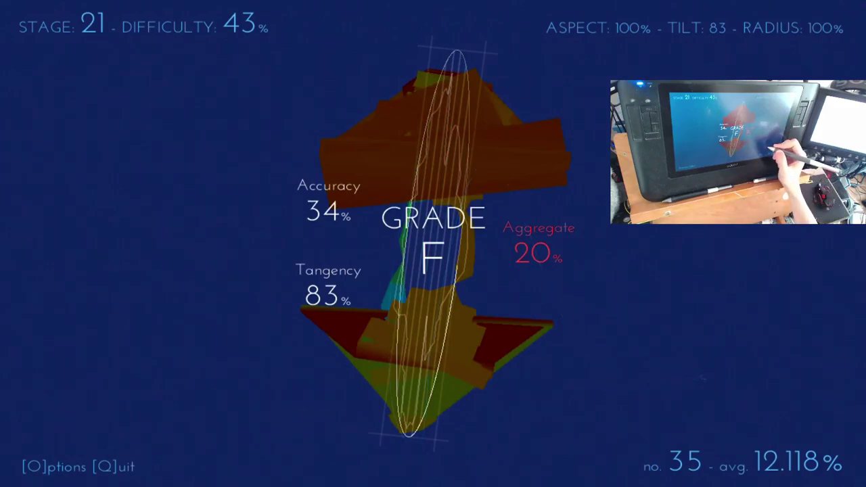
{"action": "left_click", "coordinate": [433, 242]}
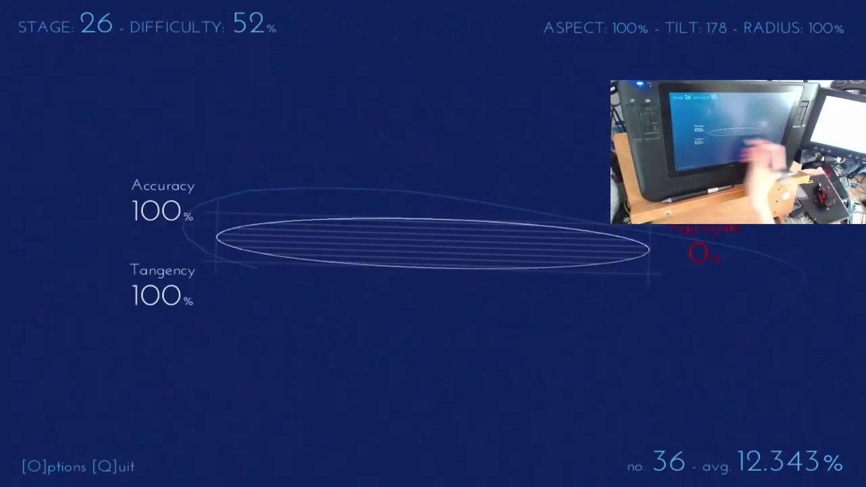
{"action": "mouse_move", "coordinate": [643, 247]}
{"action": "left_mouse_down"}
{"action": "mouse_move", "coordinate": [422, 259]}
{"action": "mouse_move", "coordinate": [667, 271]}
{"action": "mouse_move", "coordinate": [676, 252]}
{"action": "mouse_move", "coordinate": [580, 218]}
{"action": "mouse_move", "coordinate": [245, 231]}
{"action": "mouse_move", "coordinate": [220, 239]}
{"action": "left_mouse_up"}
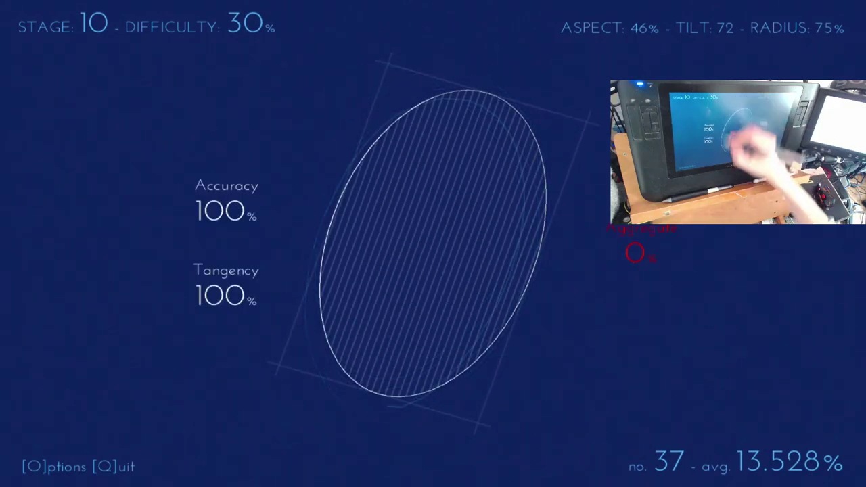
{"action": "mouse_move", "coordinate": [325, 244]}
{"action": "left_mouse_down"}
{"action": "mouse_move", "coordinate": [516, 94]}
{"action": "mouse_move", "coordinate": [475, 79]}
{"action": "mouse_move", "coordinate": [338, 359]}
{"action": "mouse_move", "coordinate": [315, 324]}
{"action": "mouse_move", "coordinate": [325, 264]}
{"action": "left_mouse_up"}
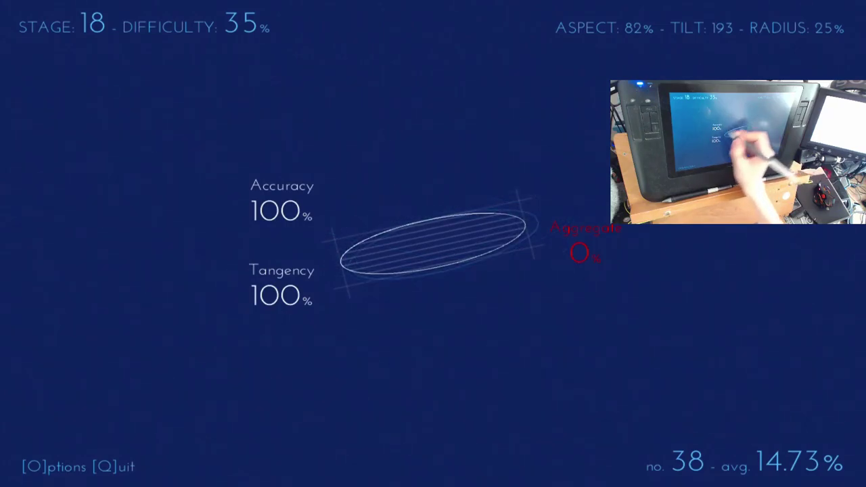
{"action": "mouse_move", "coordinate": [467, 260]}
{"action": "left_mouse_down"}
{"action": "mouse_move", "coordinate": [368, 270]}
{"action": "mouse_move", "coordinate": [504, 245]}
{"action": "left_mouse_up"}
{"action": "mouse_move", "coordinate": [404, 222]}
{"action": "left_mouse_down"}
{"action": "mouse_move", "coordinate": [473, 260]}
{"action": "mouse_move", "coordinate": [464, 211]}
{"action": "mouse_move", "coordinate": [433, 269]}
{"action": "left_mouse_up"}
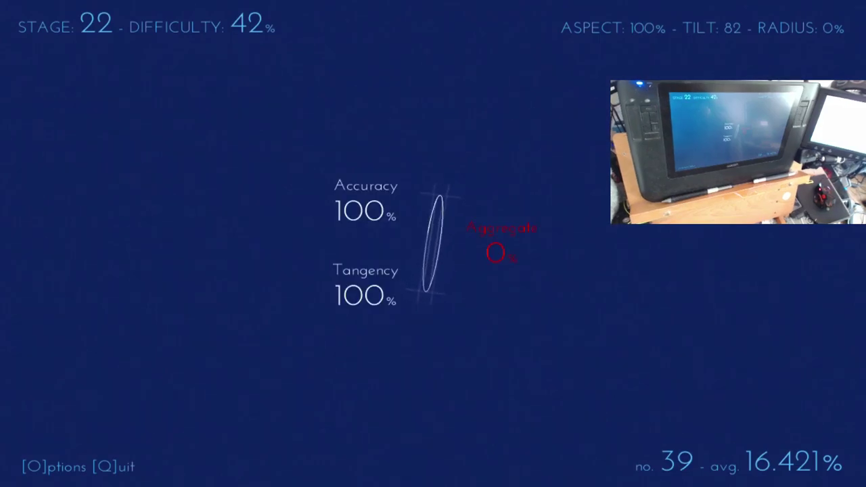
{"action": "key", "text": "q"}
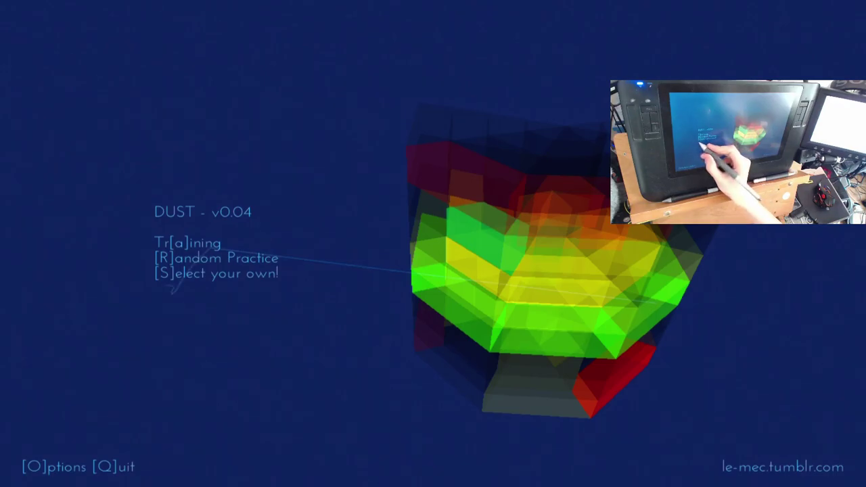
Set up a custom exercise with Clockwise direction, Randomly Sized radius, Diagonal Left tilt and Hard skill with only the box guide
{"action": "left_click", "coordinate": [166, 276]}
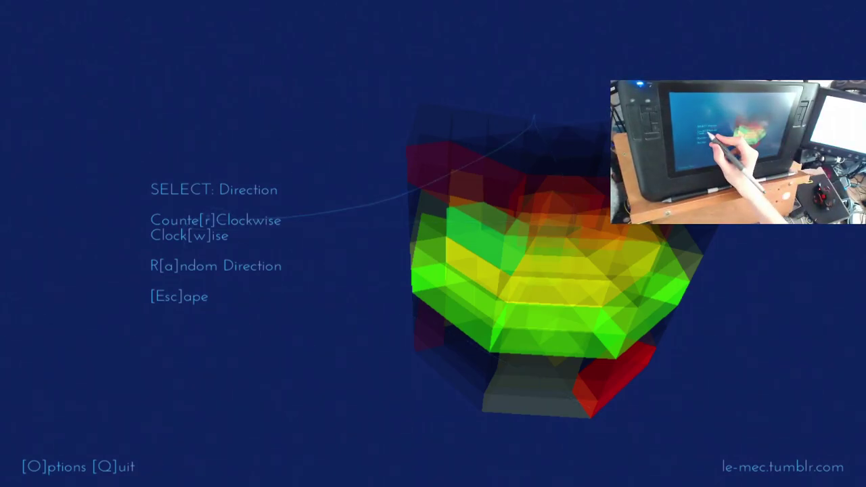
{"action": "left_click", "coordinate": [208, 236]}
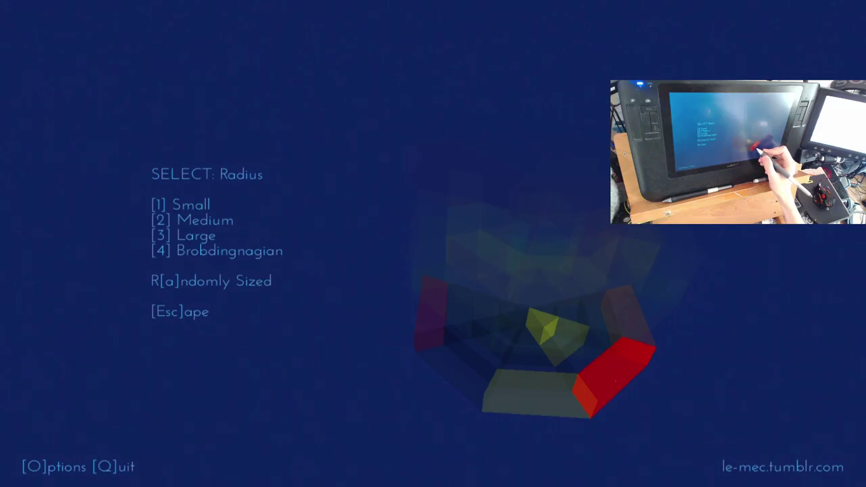
{"action": "key", "text": "1"}
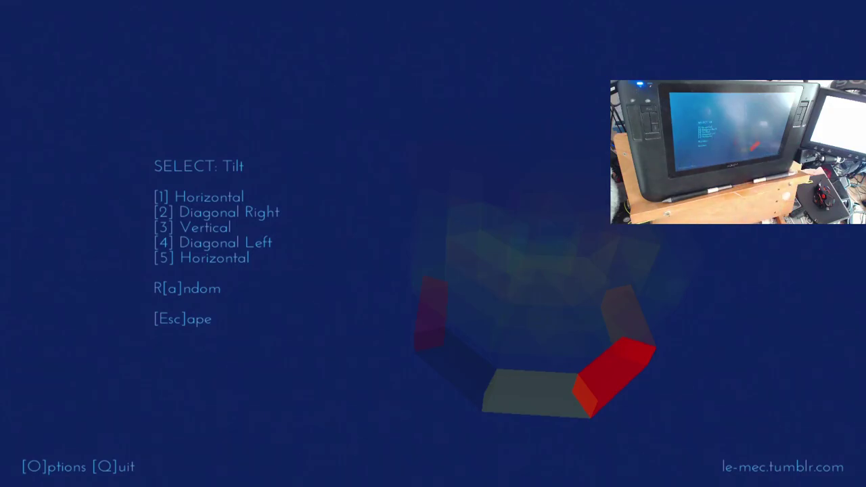
{"action": "key", "text": "4"}
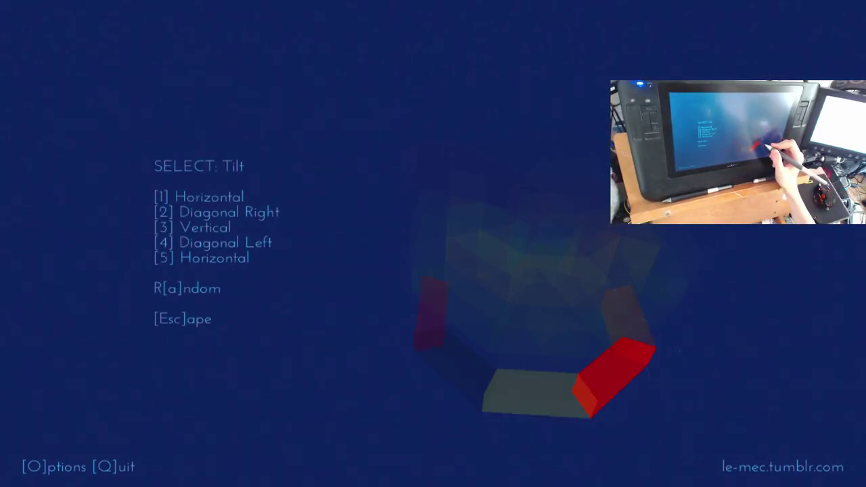
{"action": "key", "text": "Escape"}
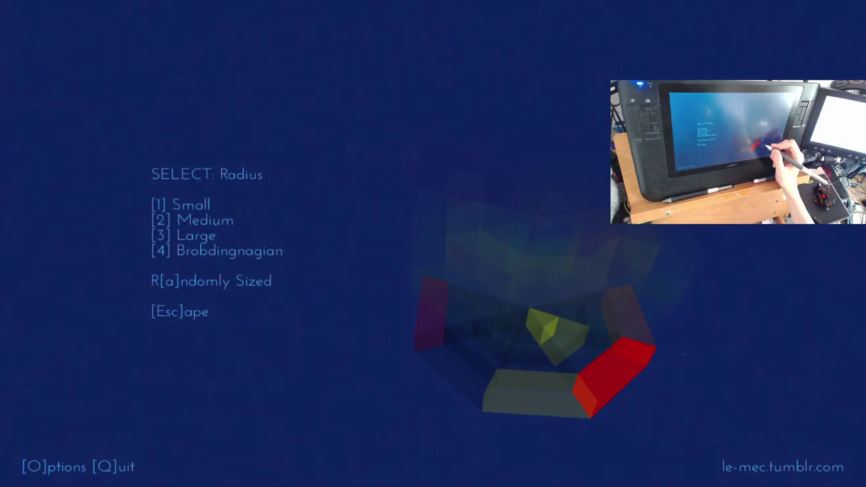
{"action": "key", "text": "Escape"}
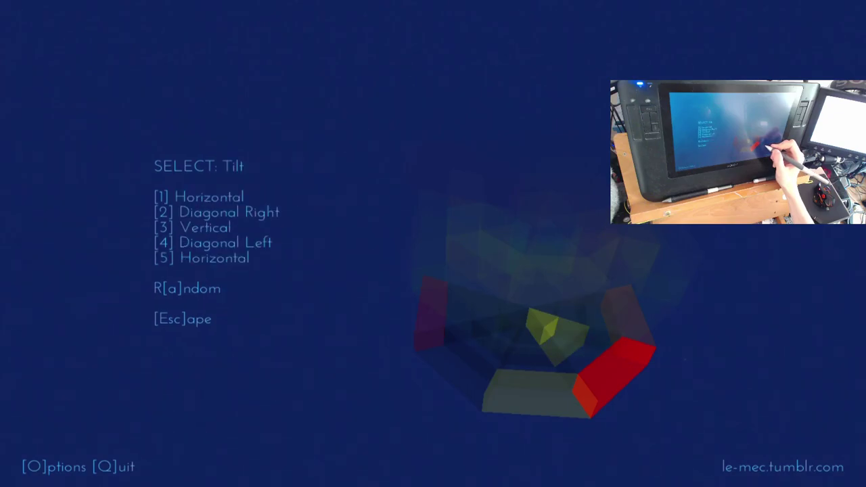
{"action": "left_click", "coordinate": [685, 360]}
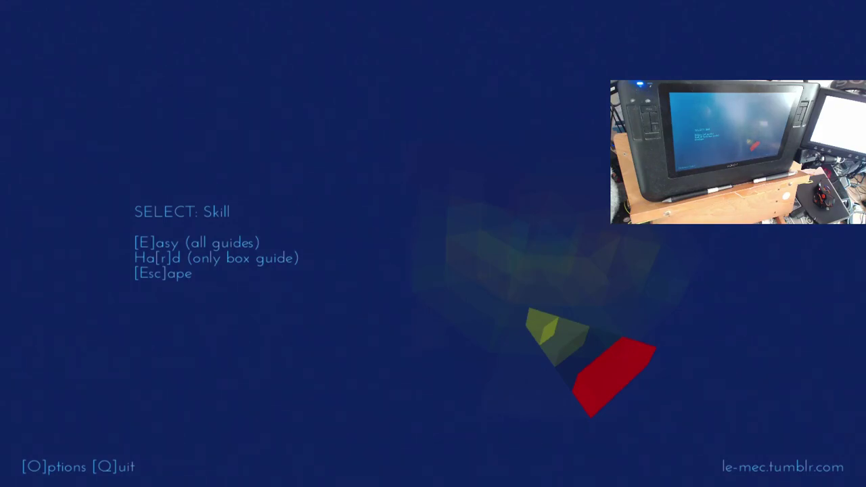
{"action": "key", "text": "e"}
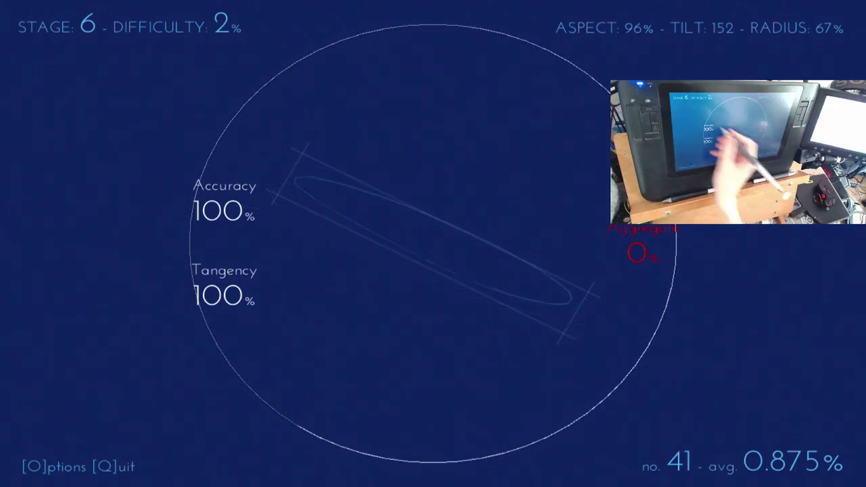
Draw narrow diagonal ellipses inside the box guides and leave the custom exercise
{"action": "mouse_move", "coordinate": [390, 196]}
{"action": "left_mouse_down"}
{"action": "mouse_move", "coordinate": [449, 295]}
{"action": "mouse_move", "coordinate": [510, 300]}
{"action": "mouse_move", "coordinate": [541, 317]}
{"action": "mouse_move", "coordinate": [518, 258]}
{"action": "mouse_move", "coordinate": [568, 315]}
{"action": "left_mouse_up"}
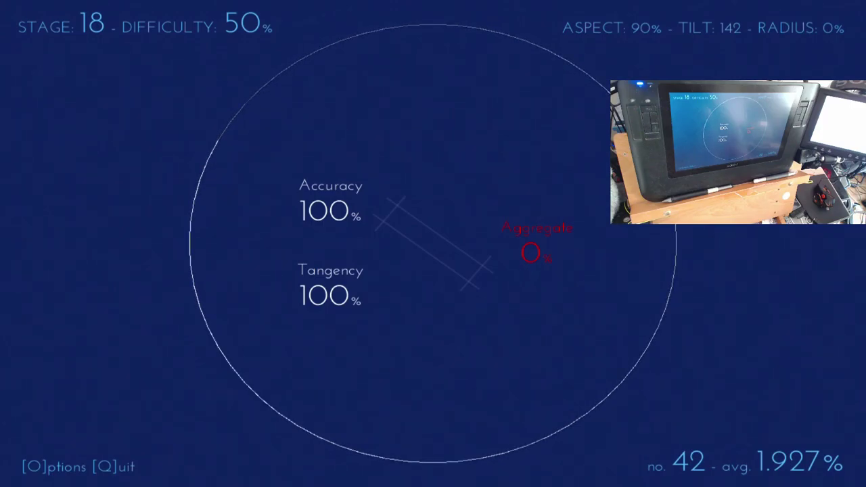
{"action": "left_click_drag", "start_coordinate": [296, 425], "coordinate": [612, 391]}
{"action": "key", "text": "q"}
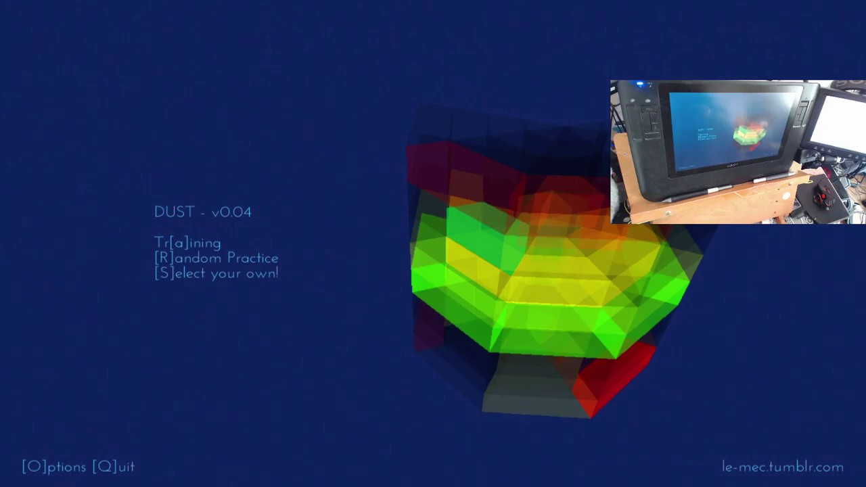
Try the crosshair, arrow and trail display options, restoring each one before closing the options
{"action": "key", "text": "o"}
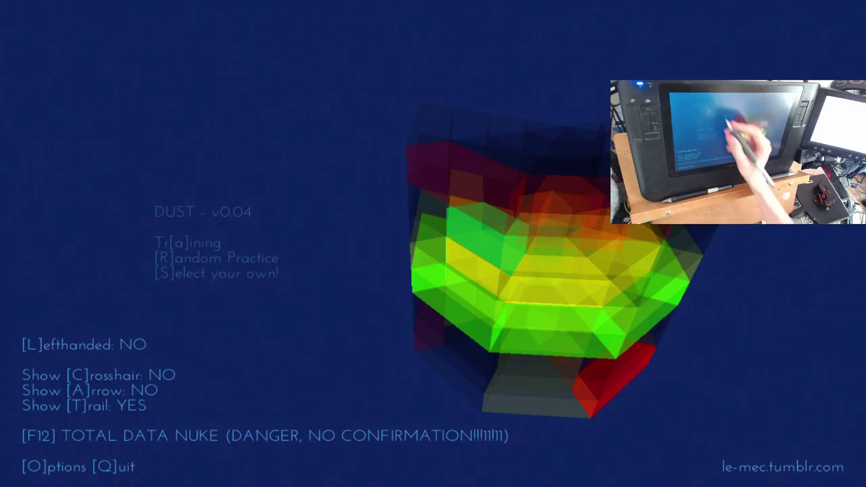
{"action": "key", "text": "c"}
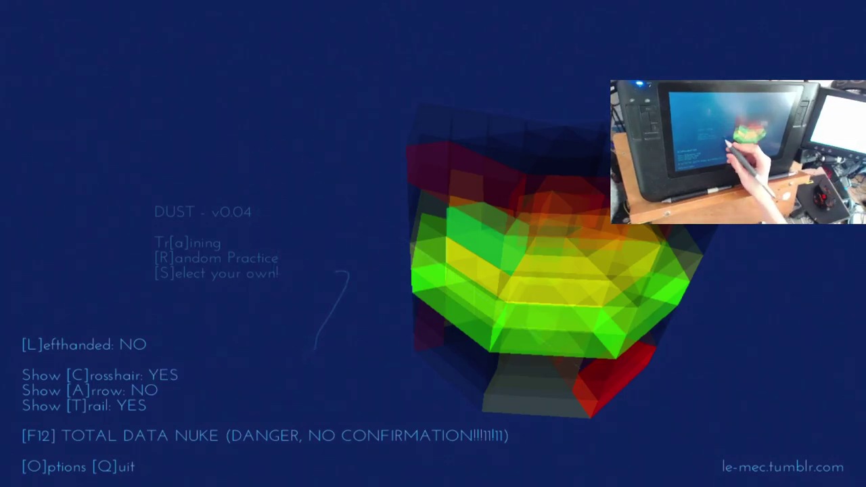
{"action": "key", "text": "c"}
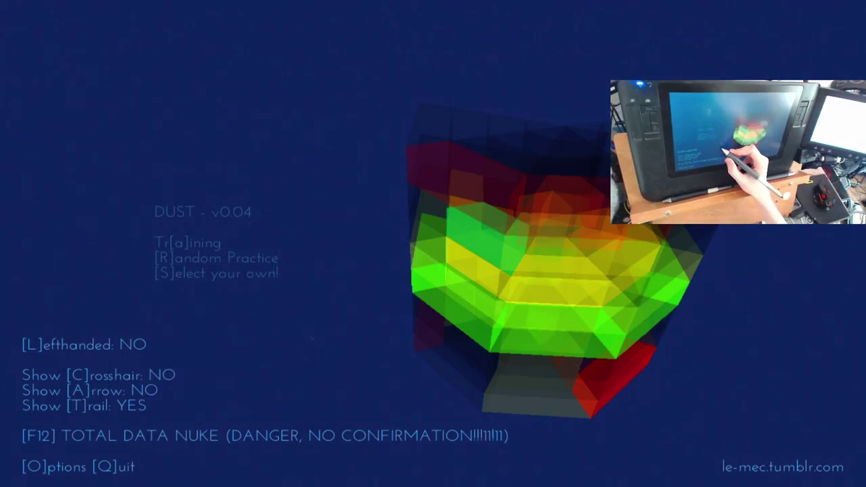
{"action": "key", "text": "a"}
{"action": "key", "text": "a"}
{"action": "key", "text": "t"}
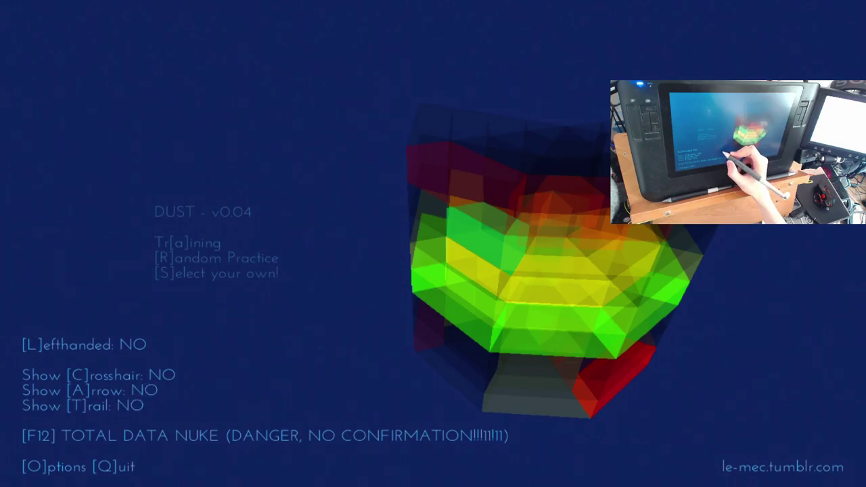
{"action": "key", "text": "t"}
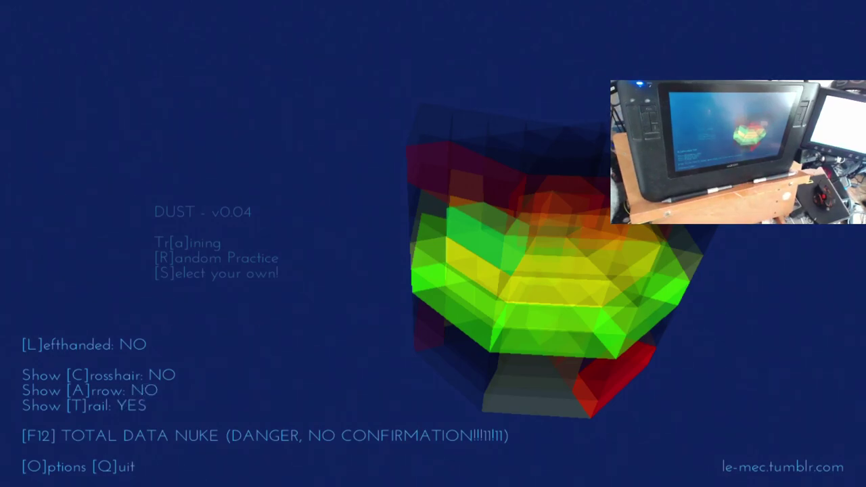
{"action": "key", "text": "o"}
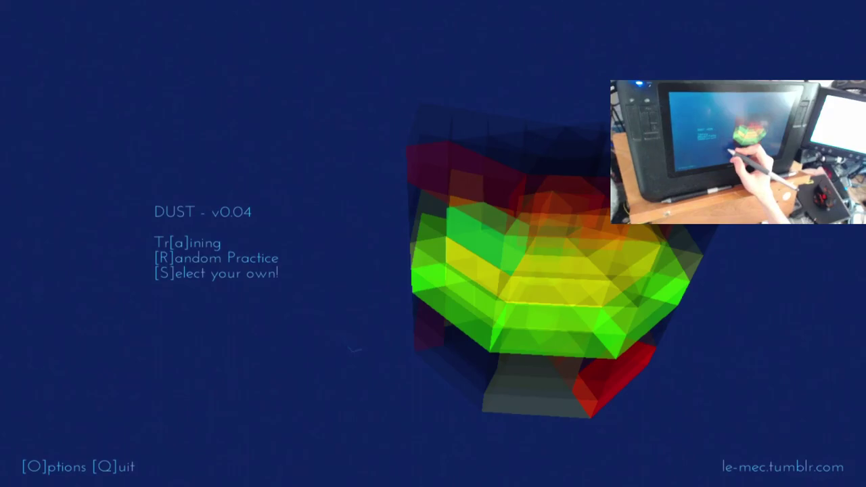
Start the 3-Point circle practice and turn on the crosshair display
{"action": "key", "text": "r"}
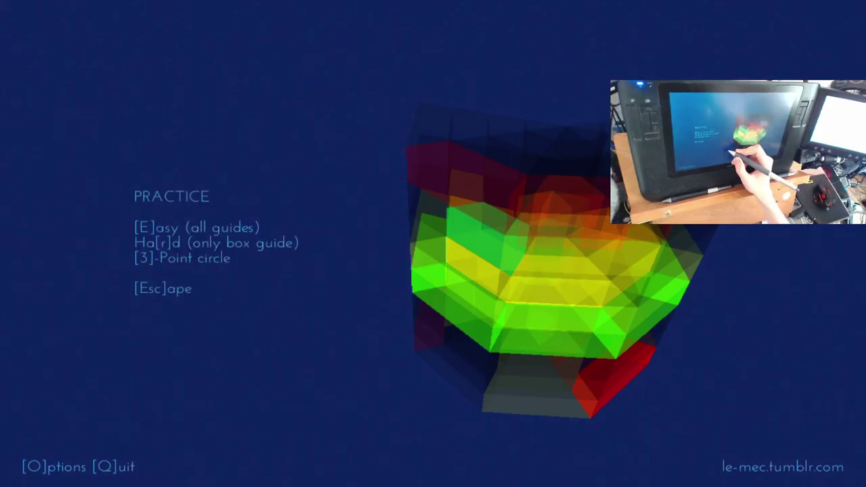
{"action": "key", "text": "3"}
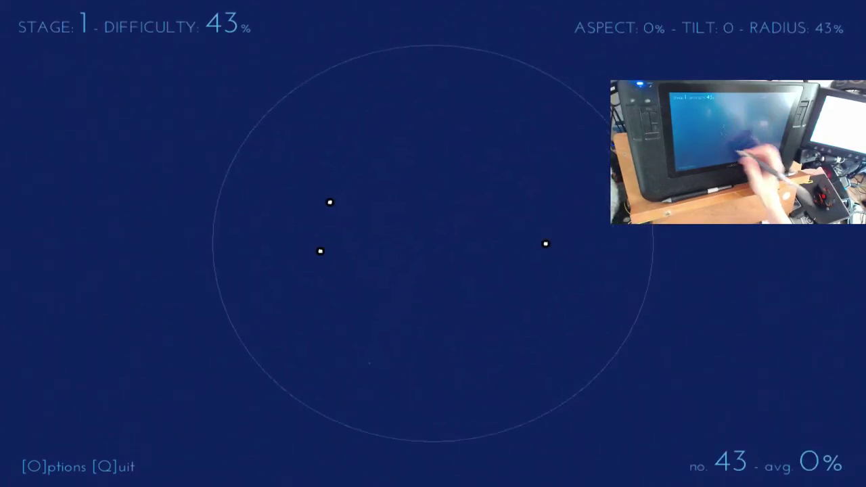
{"action": "key", "text": "o"}
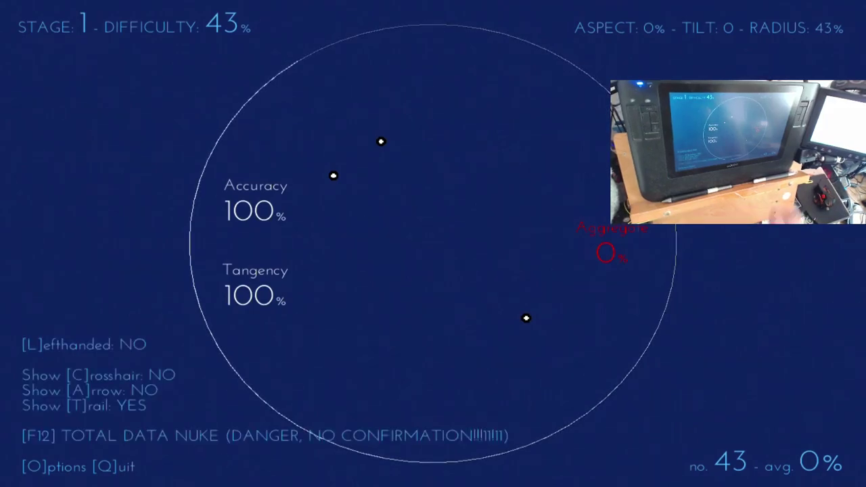
{"action": "key", "text": "c"}
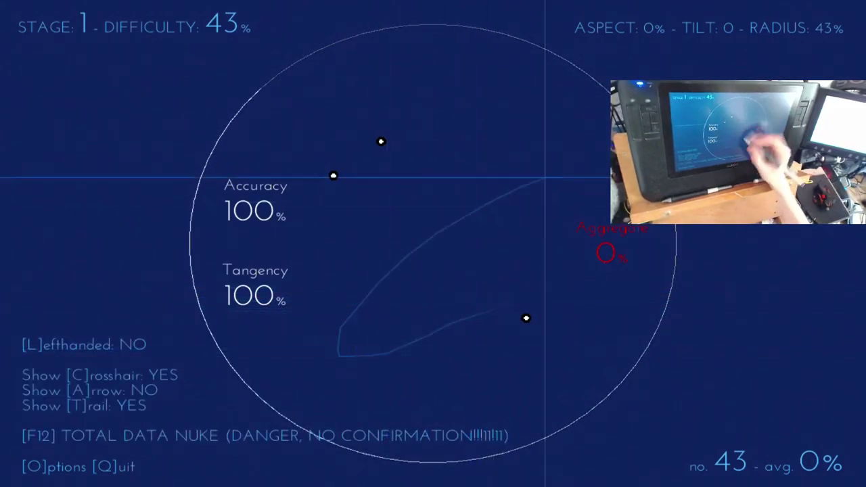
{"action": "key", "text": "c"}
{"action": "key", "text": "c"}
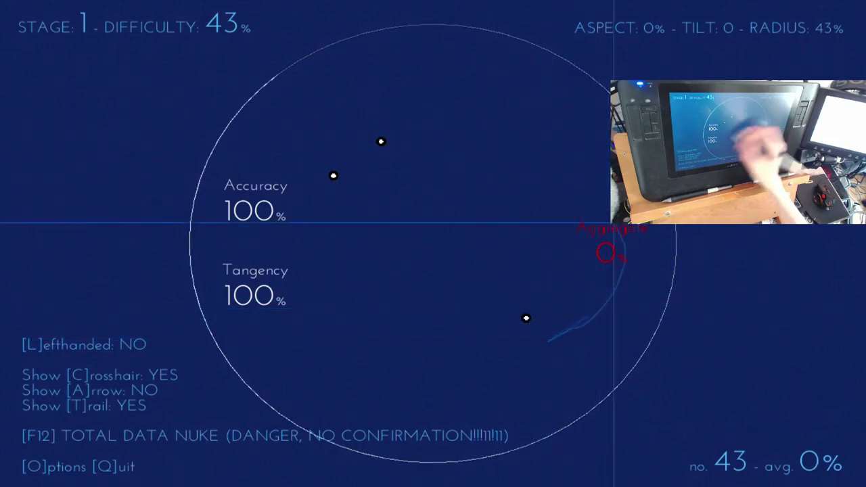
Turn off the crosshair display and close the practice options
{"action": "key", "text": "c"}
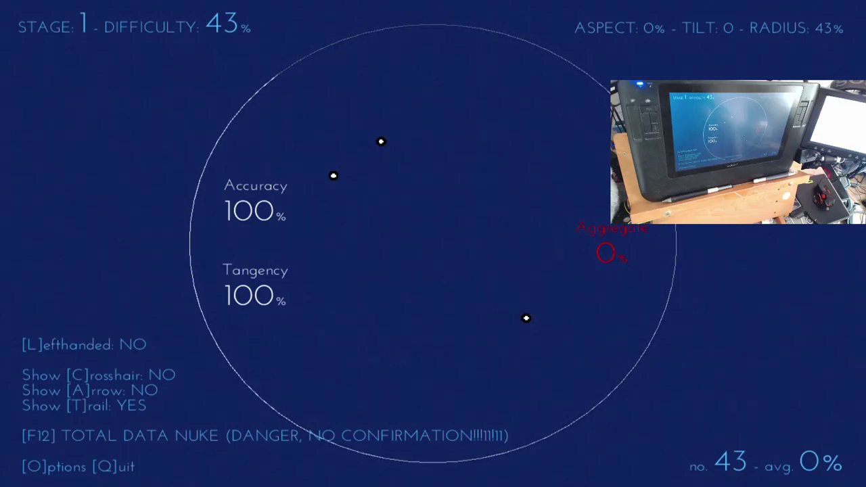
{"action": "key", "text": "o"}
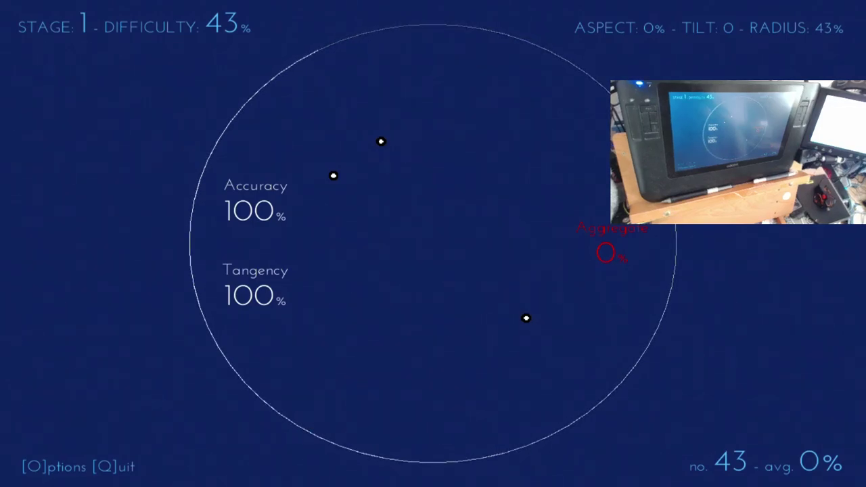
Draw circles through each set of three guide points, repeating strokes until the next set appears, and leave the practice for the main menu
{"action": "left_click_drag", "start_coordinate": [364, 143], "coordinate": [416, 341]}
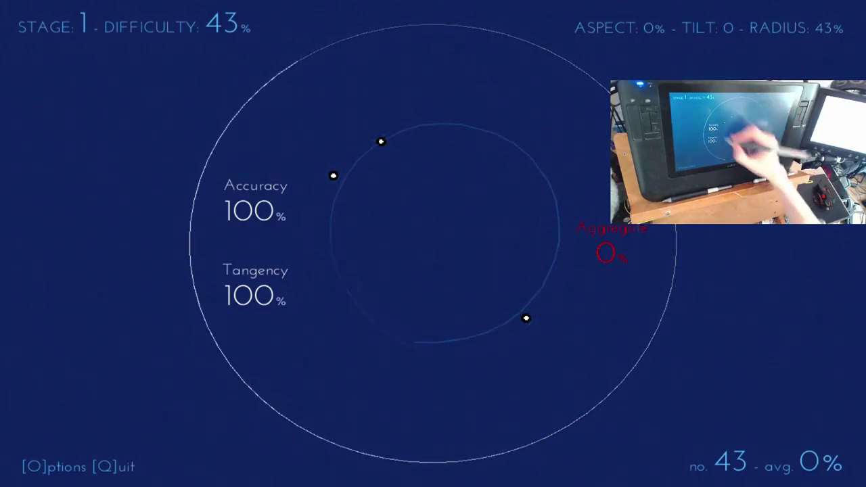
{"action": "mouse_move", "coordinate": [414, 342]}
{"action": "left_mouse_down"}
{"action": "mouse_move", "coordinate": [556, 246]}
{"action": "mouse_move", "coordinate": [504, 309]}
{"action": "mouse_move", "coordinate": [526, 314]}
{"action": "left_mouse_up"}
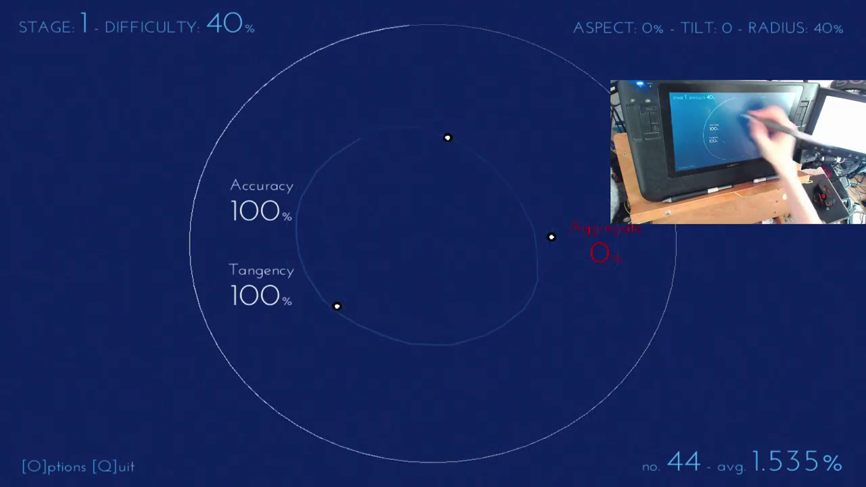
{"action": "mouse_move", "coordinate": [429, 142]}
{"action": "left_mouse_down"}
{"action": "mouse_move", "coordinate": [456, 120]}
{"action": "mouse_move", "coordinate": [388, 132]}
{"action": "mouse_move", "coordinate": [431, 139]}
{"action": "mouse_move", "coordinate": [409, 144]}
{"action": "left_mouse_up"}
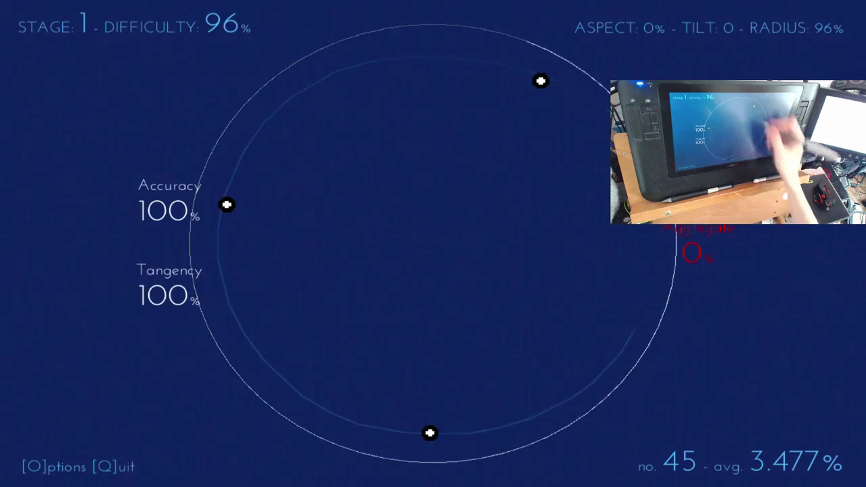
{"action": "mouse_move", "coordinate": [634, 330]}
{"action": "left_mouse_down"}
{"action": "mouse_move", "coordinate": [516, 399]}
{"action": "mouse_move", "coordinate": [318, 399]}
{"action": "mouse_move", "coordinate": [223, 222]}
{"action": "mouse_move", "coordinate": [255, 134]}
{"action": "mouse_move", "coordinate": [473, 66]}
{"action": "mouse_move", "coordinate": [626, 251]}
{"action": "mouse_move", "coordinate": [571, 376]}
{"action": "mouse_move", "coordinate": [458, 446]}
{"action": "left_mouse_up"}
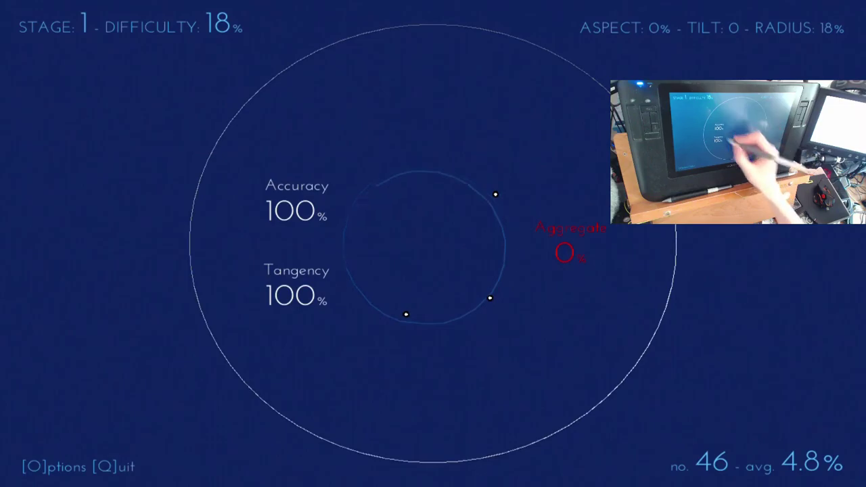
{"action": "mouse_move", "coordinate": [358, 264]}
{"action": "left_mouse_down"}
{"action": "mouse_move", "coordinate": [361, 298]}
{"action": "mouse_move", "coordinate": [437, 327]}
{"action": "mouse_move", "coordinate": [347, 267]}
{"action": "left_mouse_up"}
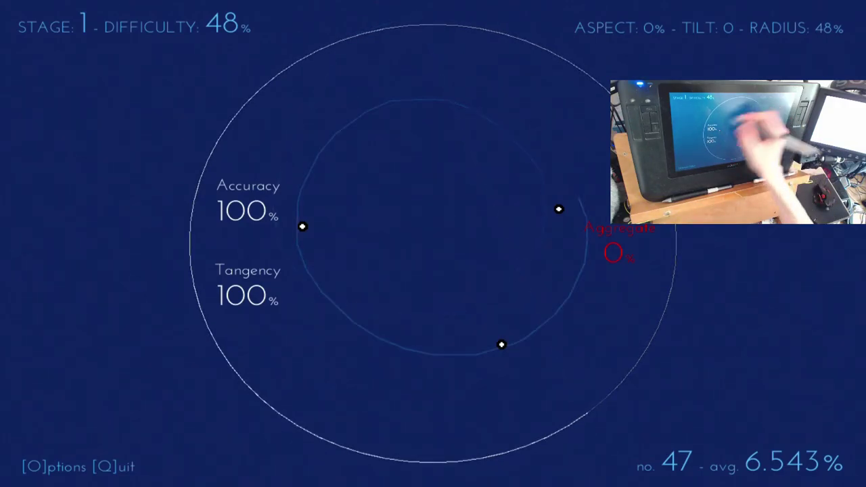
{"action": "mouse_move", "coordinate": [473, 125]}
{"action": "left_mouse_down"}
{"action": "mouse_move", "coordinate": [348, 145]}
{"action": "mouse_move", "coordinate": [336, 162]}
{"action": "mouse_move", "coordinate": [365, 135]}
{"action": "mouse_move", "coordinate": [304, 266]}
{"action": "left_mouse_up"}
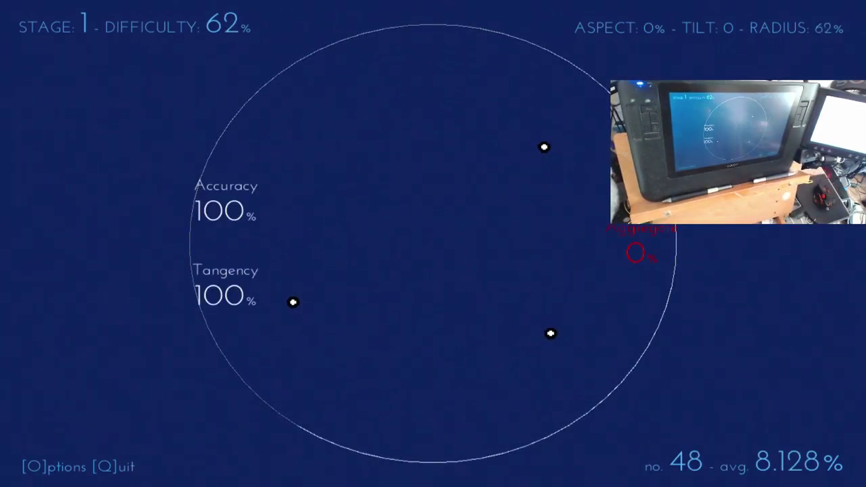
{"action": "key", "text": "o"}
{"action": "key", "text": "o"}
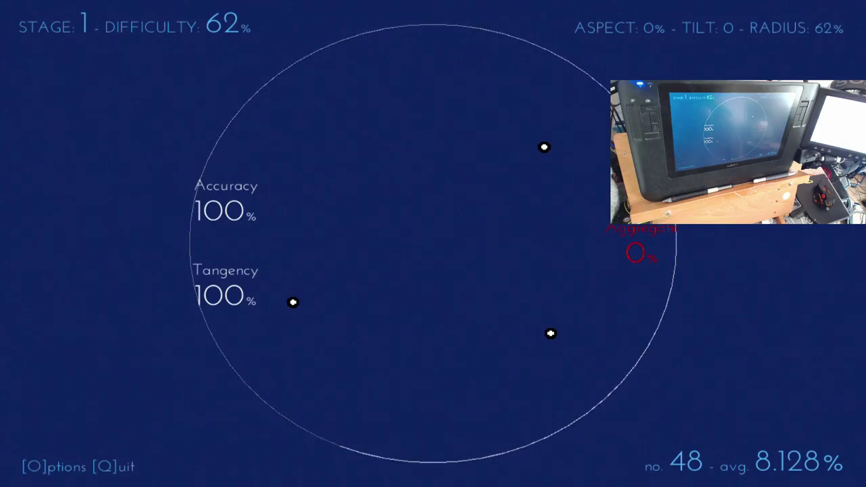
{"action": "key", "text": "q"}
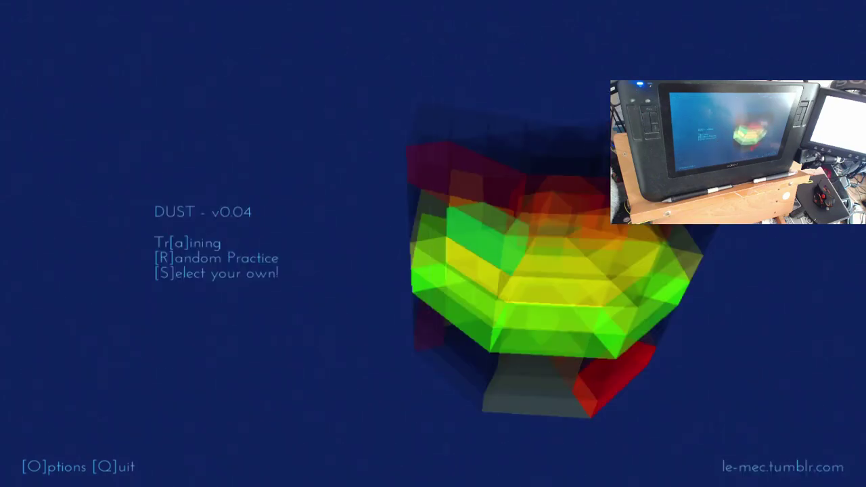